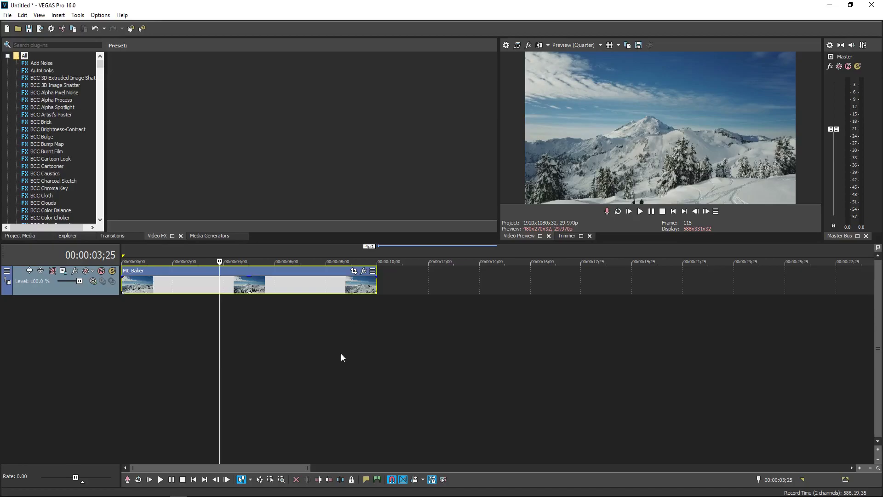
- Set the loop region over the length of the Mt_Baker clip and insert a new video track above it
drag(382, 349, 129, 353)
click(144, 290)
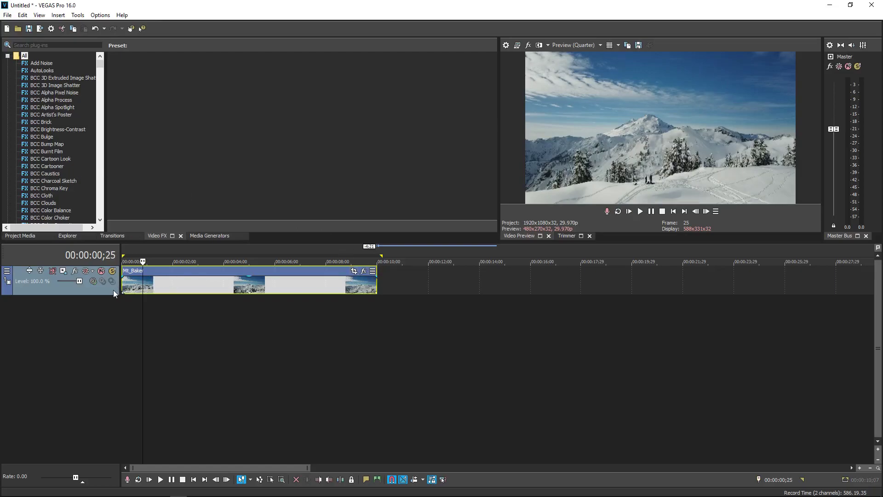
right_click(113, 290)
click(147, 314)
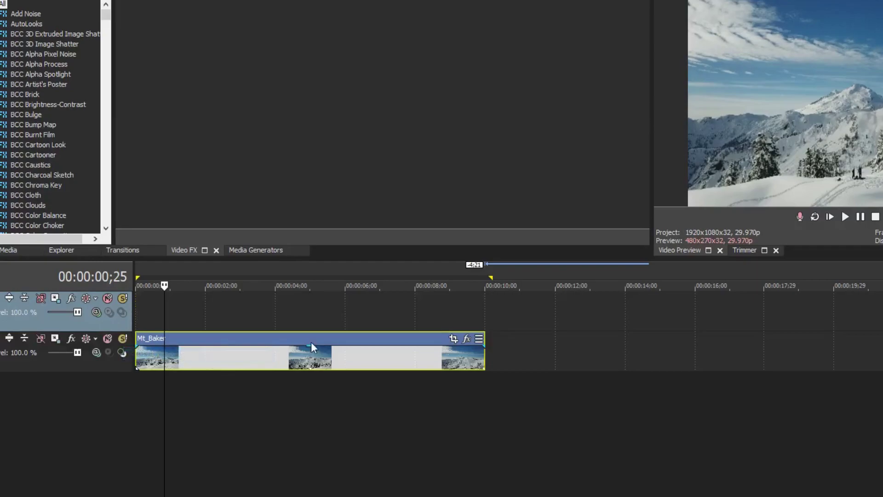
- Copy the Mt_Baker clip onto the new upper track and align it with the start of the timeline
right_click(225, 363)
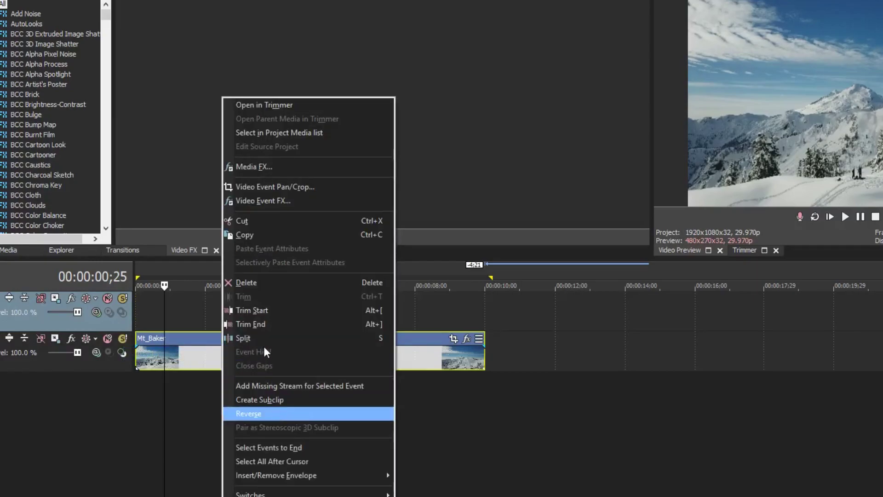
click(287, 241)
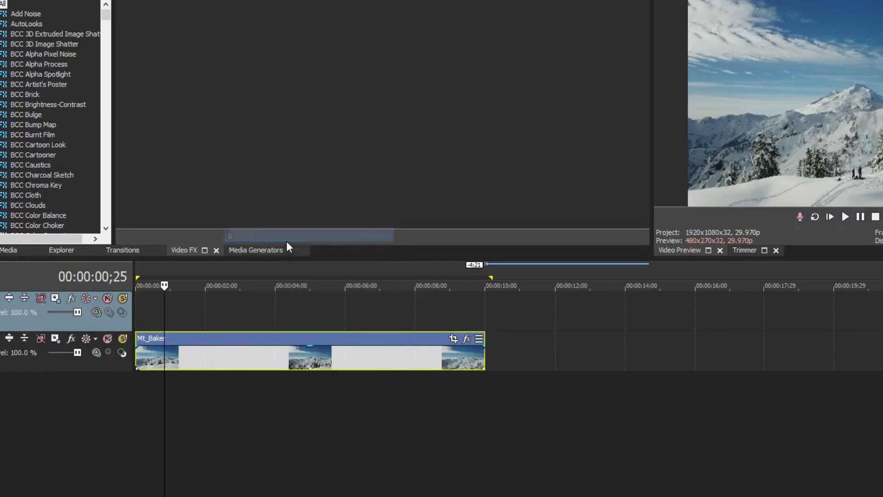
right_click(182, 310)
click(231, 320)
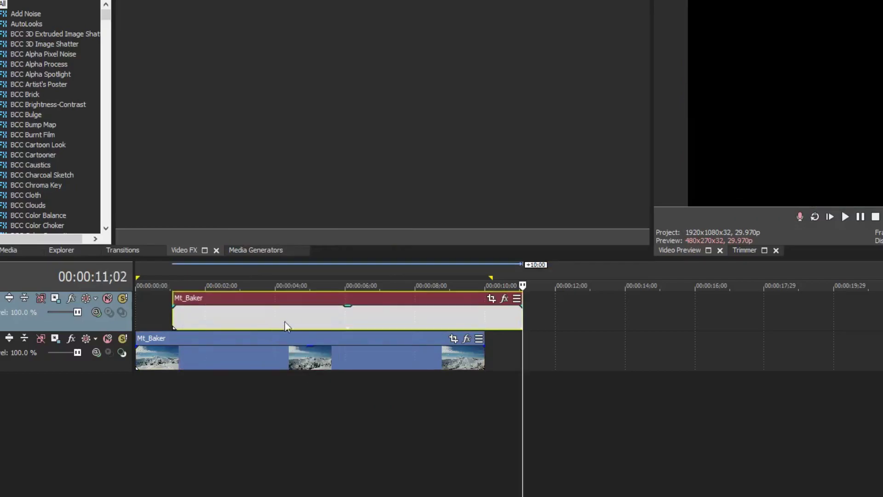
drag(264, 318, 228, 317)
click(325, 319)
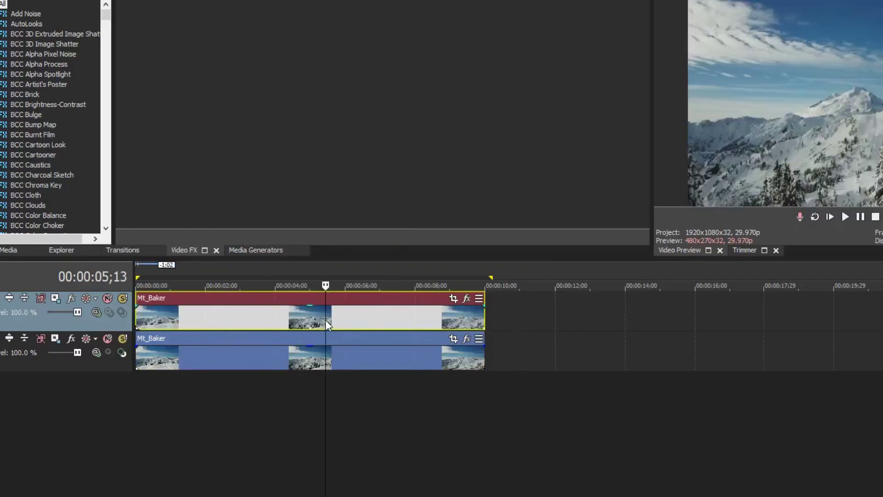
- Zoom the upper Mt_Baker clip in by shrinking its pan/crop frame evenly to about 1,611 by 906, keeping it centred
click(453, 298)
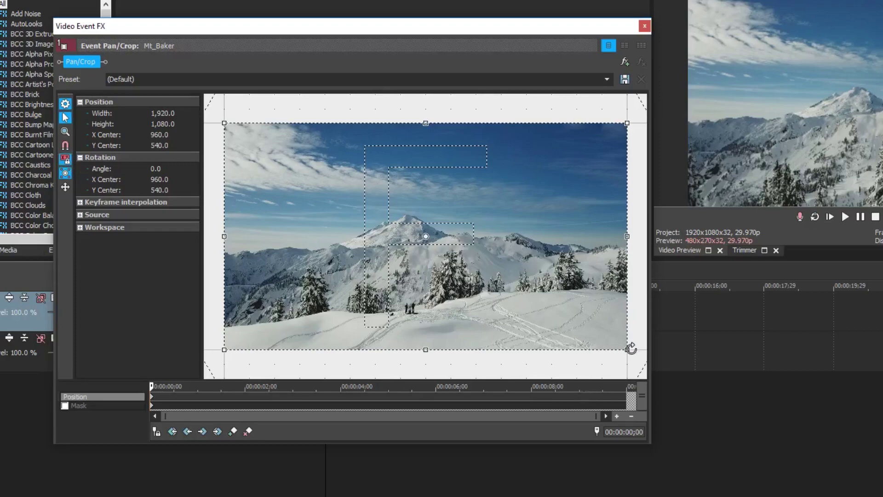
drag(628, 348, 600, 330)
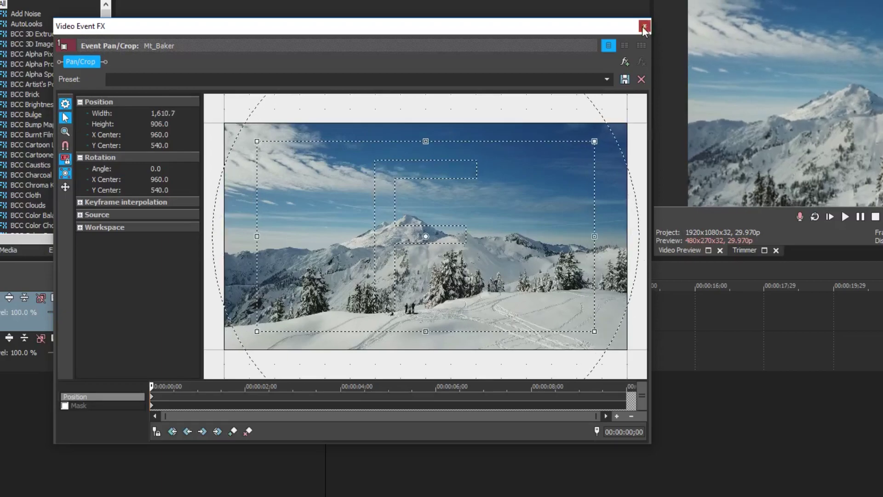
click(645, 26)
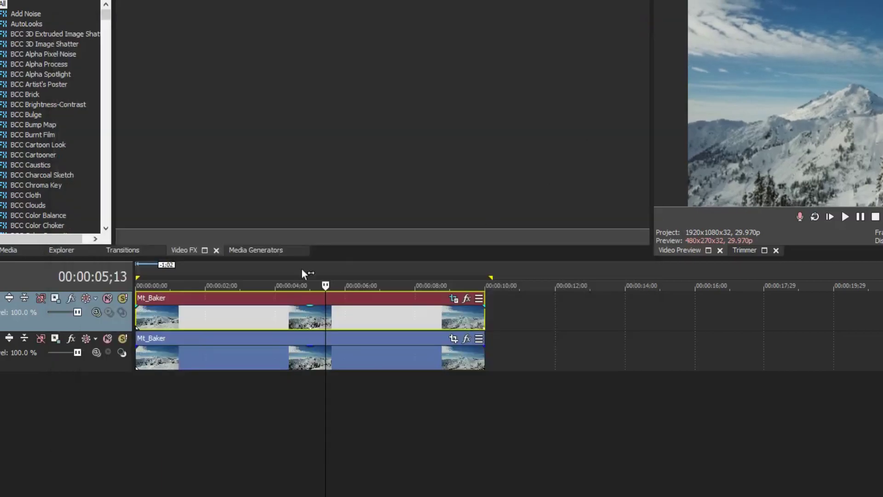
- Enable masking in the upper clip's pan/crop settings and draw a narrow rectangular mask extending above and below the frame
click(139, 312)
click(454, 299)
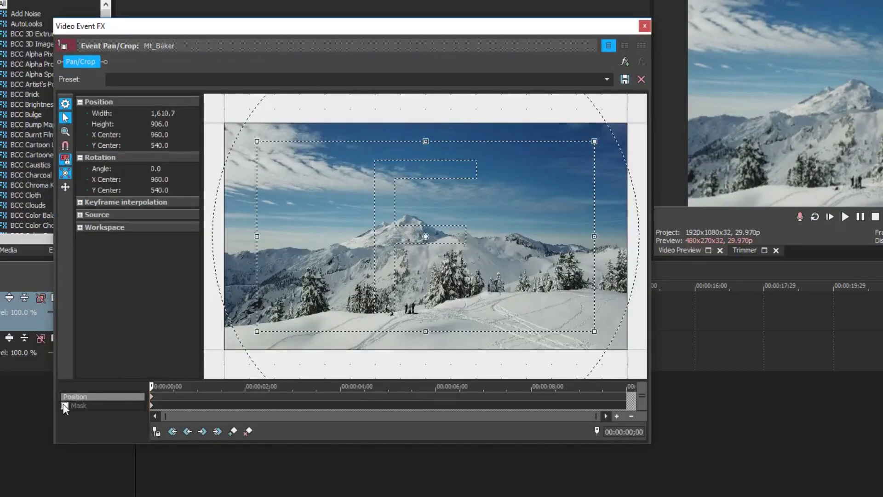
click(66, 406)
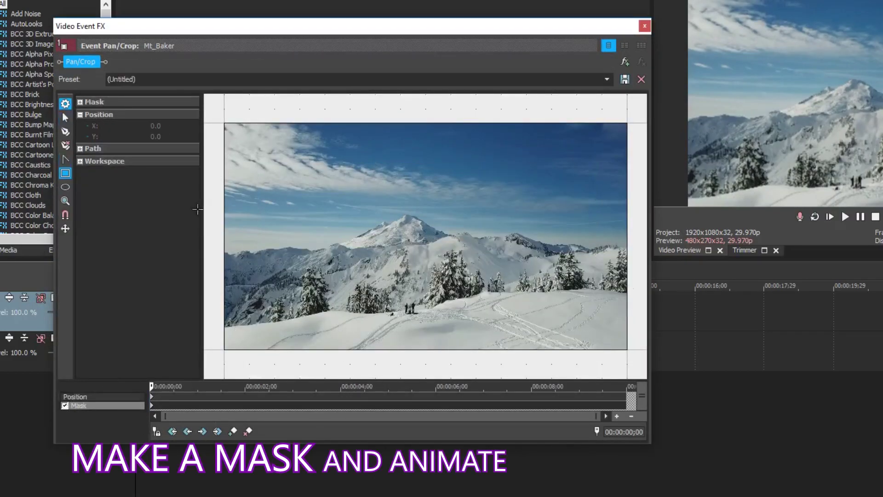
scroll(333, 115, down, 1)
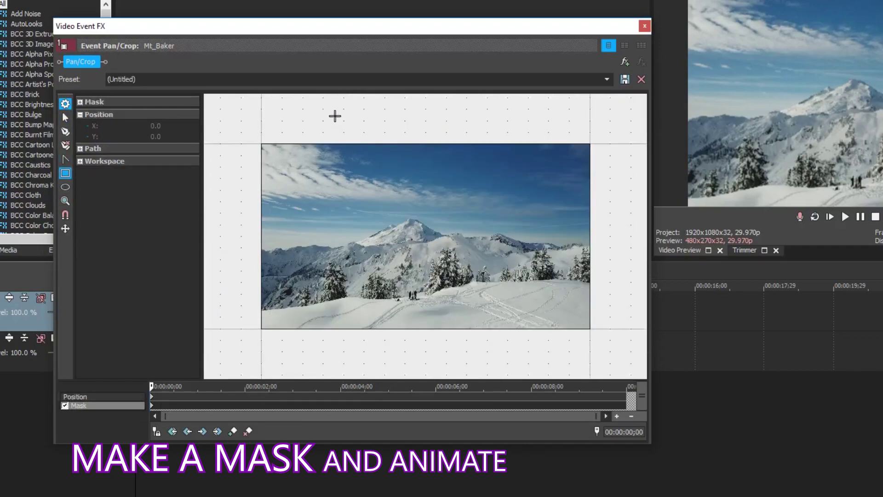
scroll(340, 132, down, 1)
drag(341, 121, 431, 377)
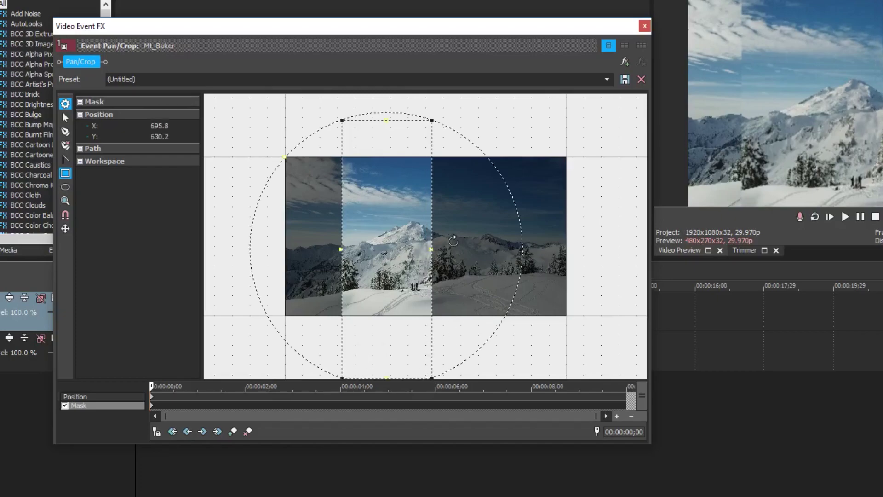
- Rotate the rectangular mask about 30 degrees clockwise and move it off the frame's left side, to about X -437, Y 150
scroll(453, 238, down, 1)
drag(473, 204, 510, 249)
drag(398, 208, 263, 143)
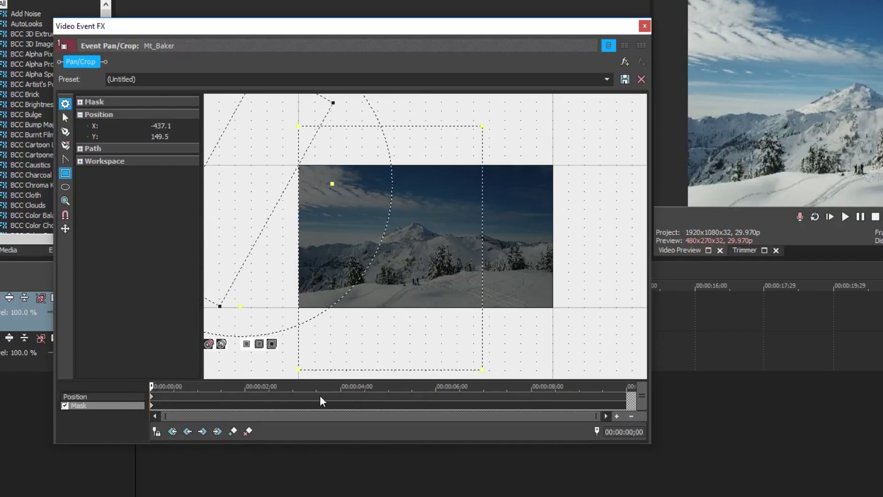
- Add a mask keyframe at 00:00:02;14, then at 00:00:06;00 move the mask past the frame's right edge
click(268, 395)
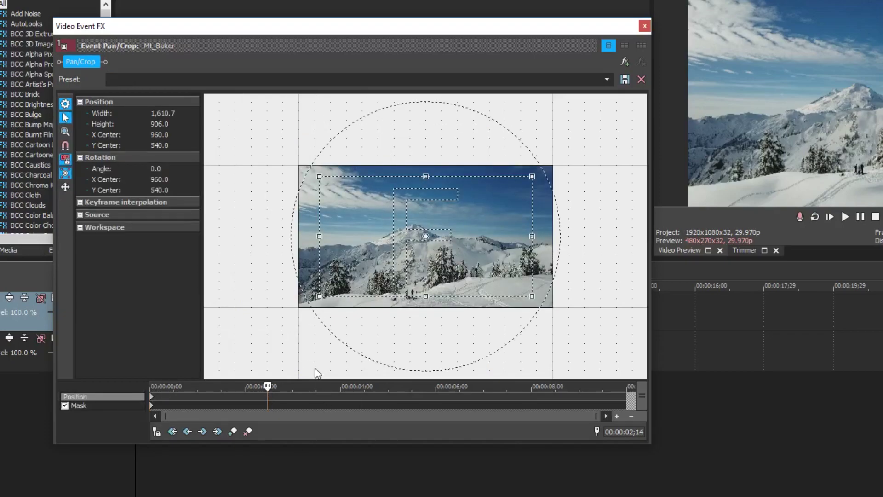
click(269, 406)
click(233, 431)
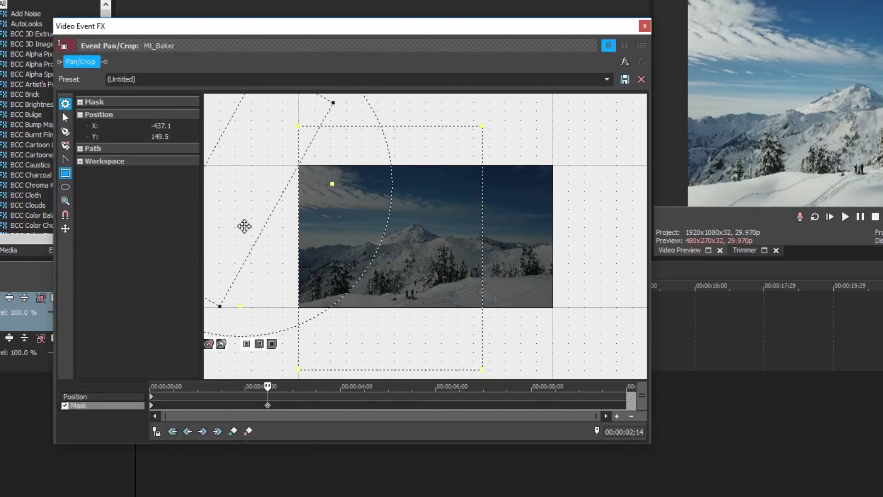
click(436, 408)
drag(249, 205, 596, 275)
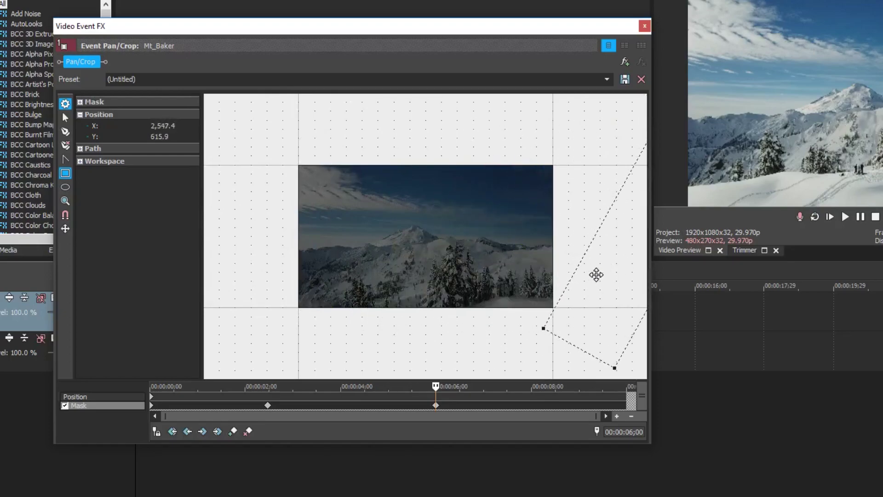
drag(436, 387, 290, 386)
drag(267, 255, 263, 280)
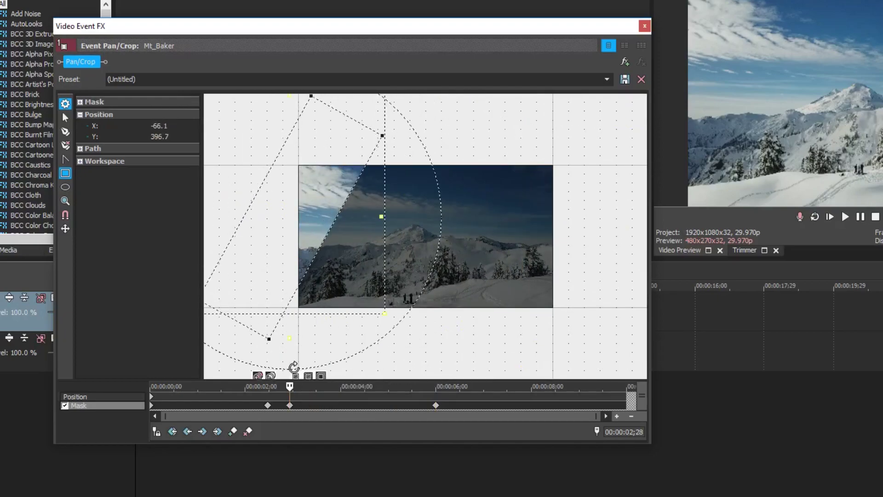
right_click(290, 405)
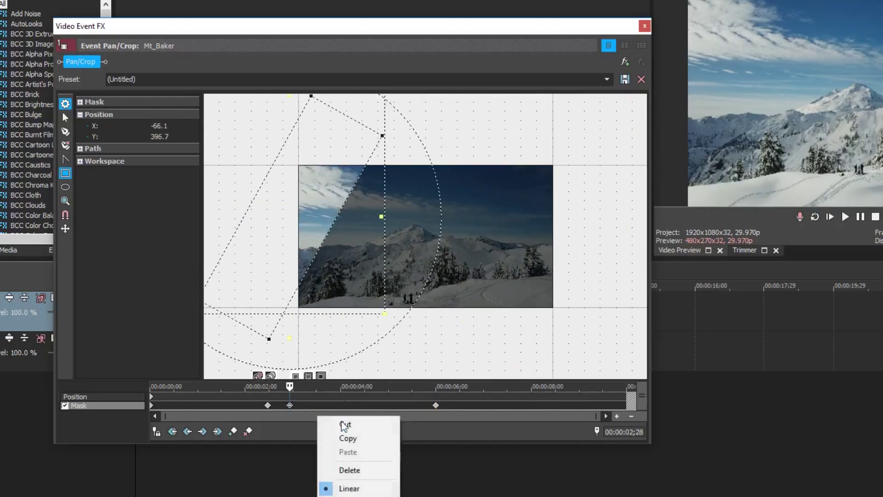
click(346, 467)
- Replace the 00:00:02;14 mask keyframe with one at 00:00:02;10, placing the mask at about X -450, Y 445
drag(291, 389, 266, 387)
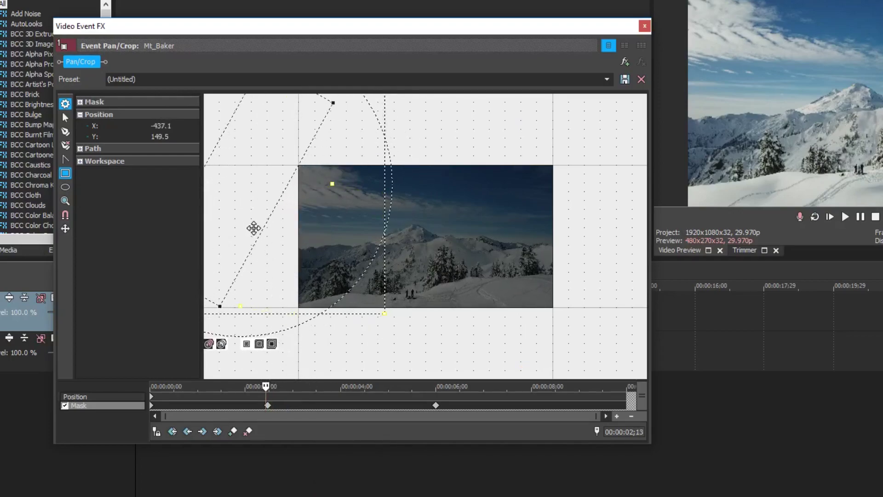
right_click(267, 405)
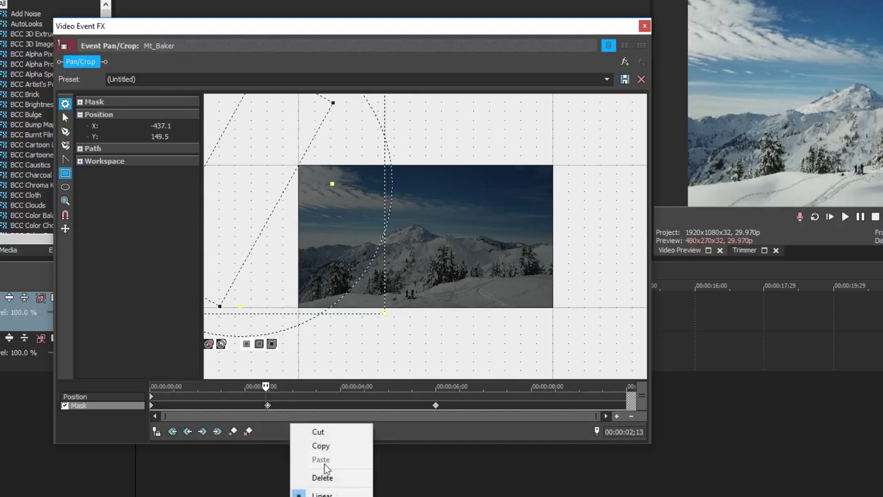
click(323, 477)
drag(266, 387, 262, 386)
drag(368, 223, 215, 239)
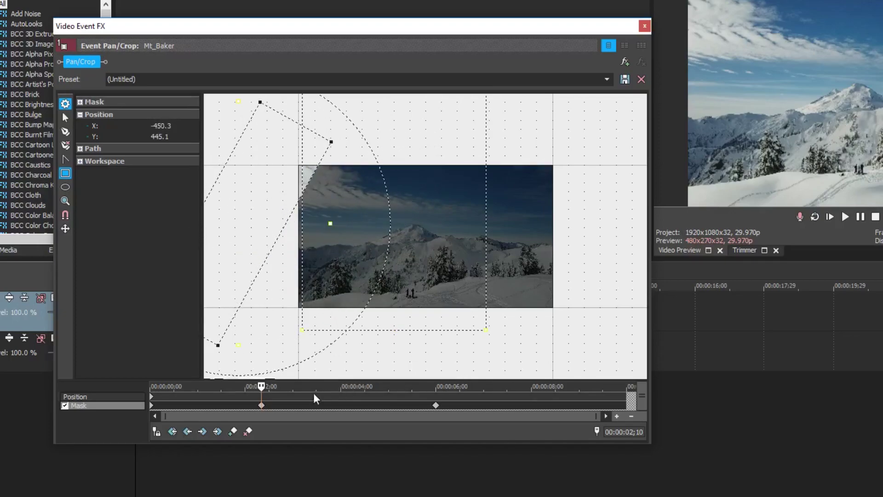
- Add a middle mask keyframe at 00:00:04;04, where the mask crosses the centre of the frame
drag(263, 385, 472, 372)
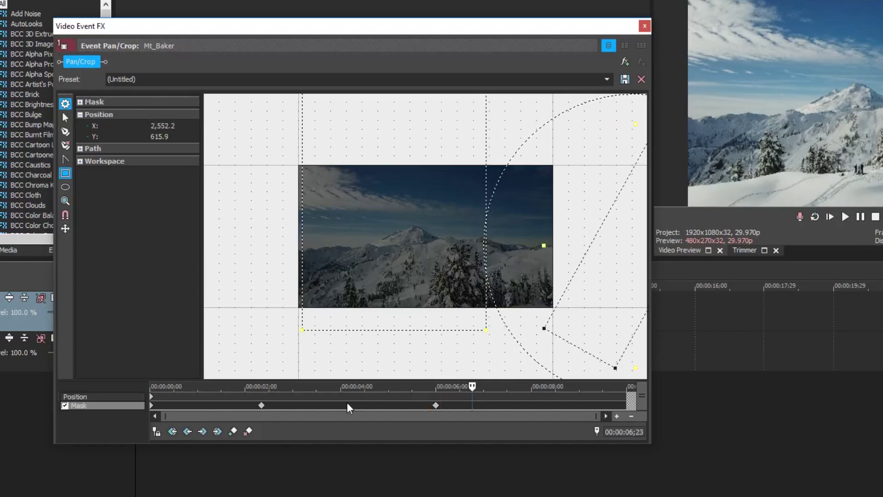
drag(473, 386, 356, 389)
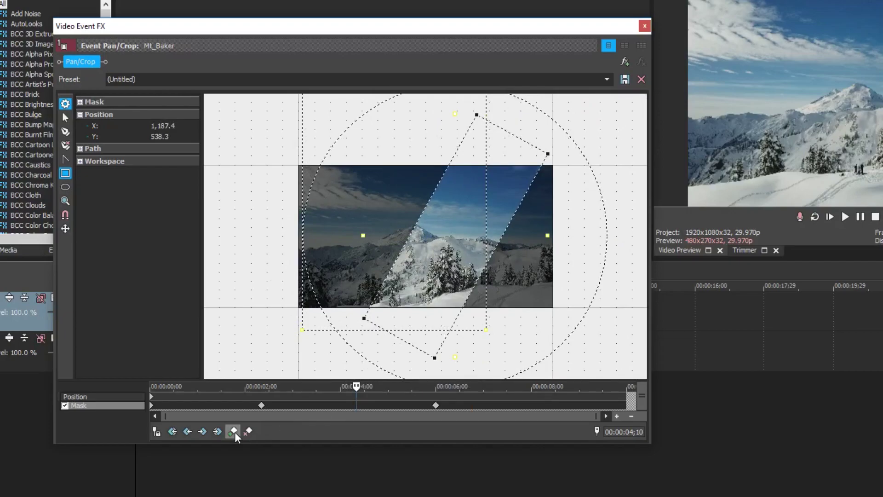
drag(357, 387, 347, 387)
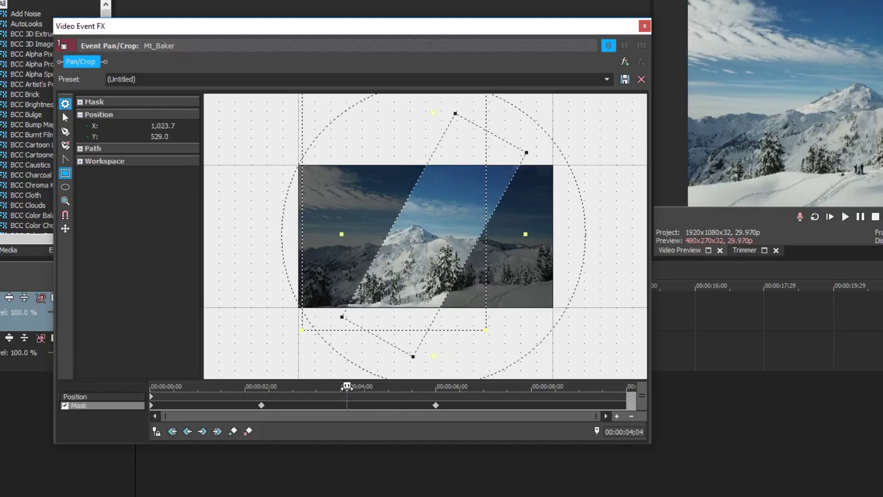
click(233, 431)
- Set the first moving mask keyframe to Fast and the middle and last ones to Slow, then close the pan/crop settings
click(262, 405)
right_click(261, 405)
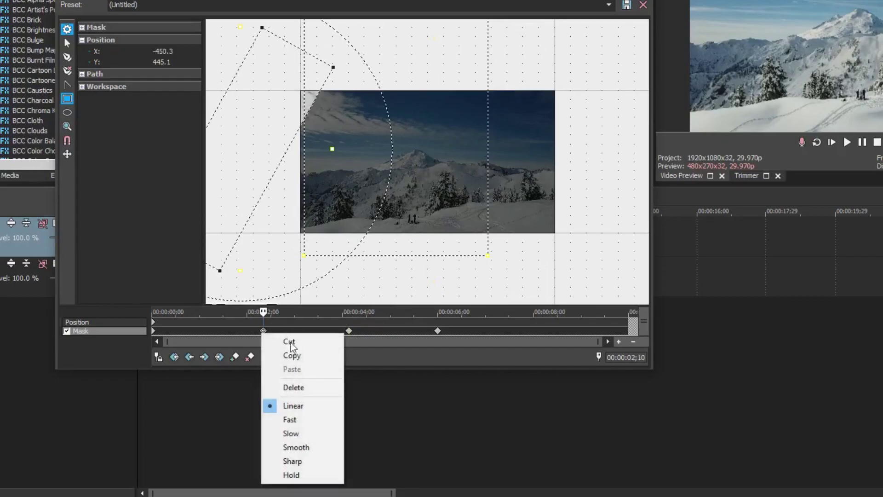
click(311, 420)
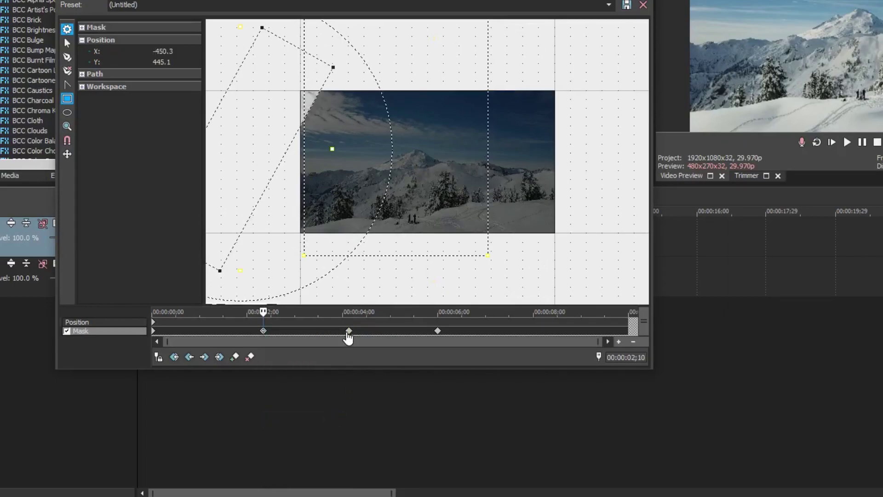
right_click(349, 330)
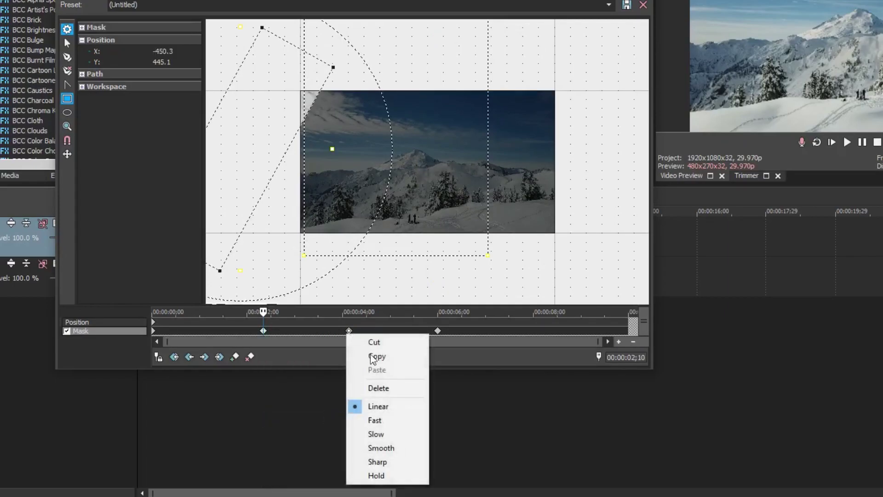
click(390, 435)
right_click(438, 335)
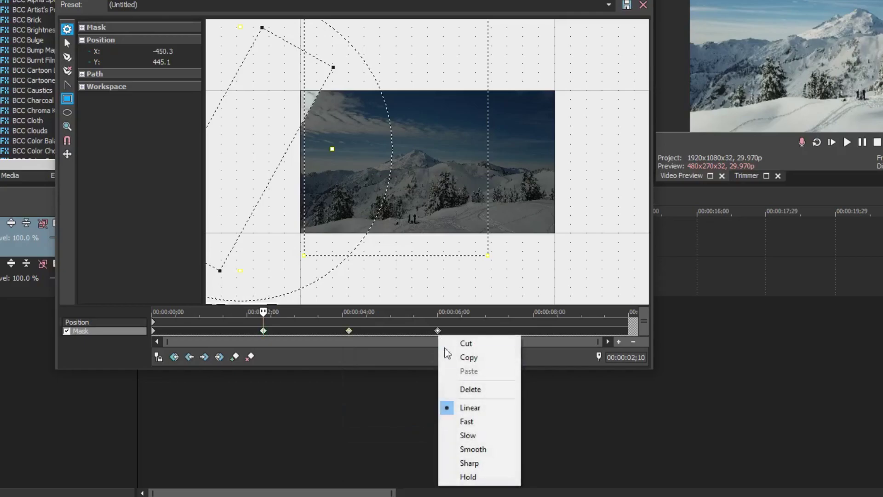
click(475, 438)
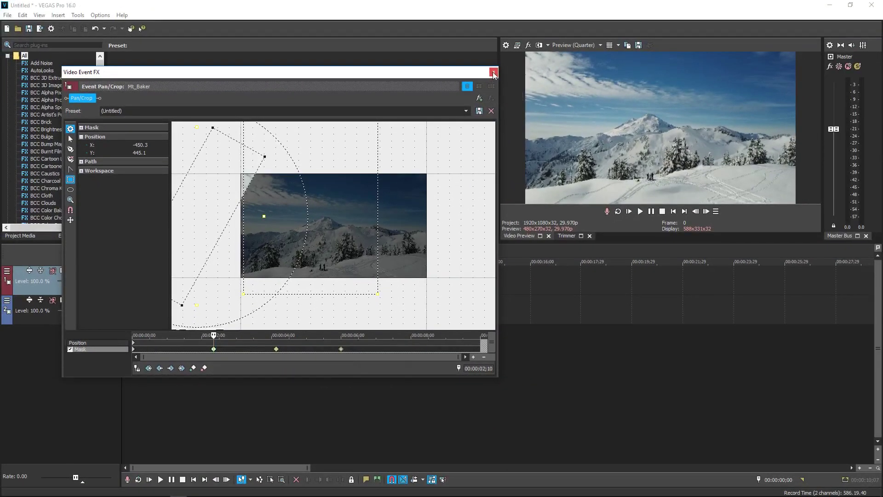
click(493, 73)
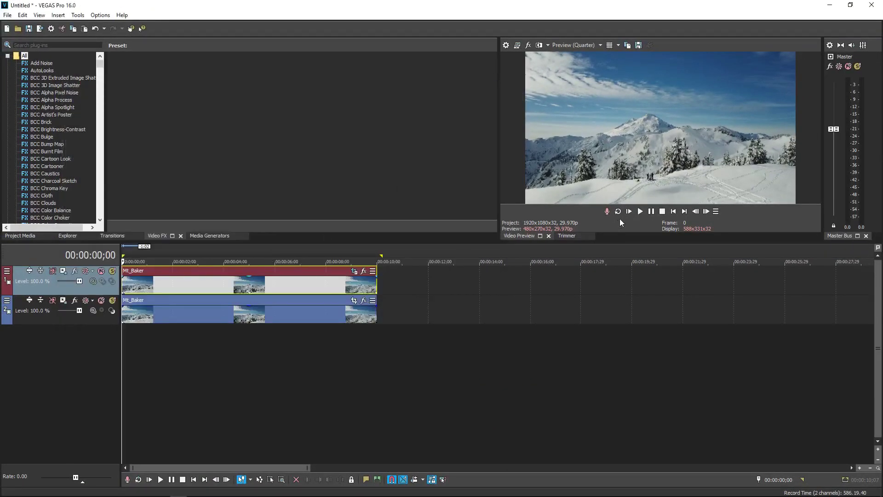
- Play the timeline from the start to preview the mask sweeping across the clip
click(640, 212)
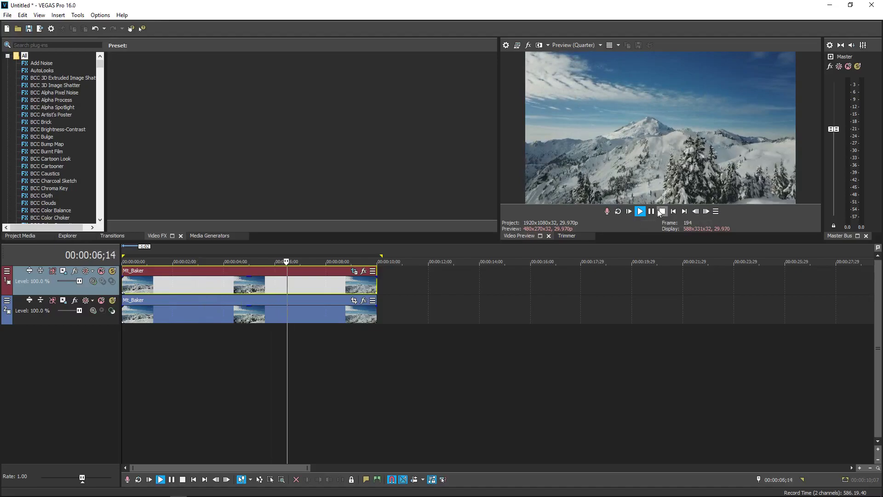
key(space)
- Apply the default Blur effect to the Mt_Baker clip on the upper track
drag(102, 68, 100, 119)
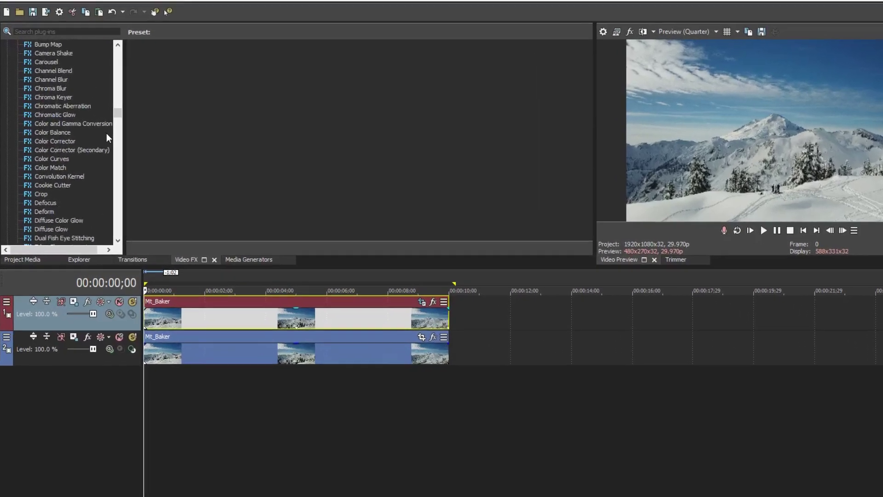
scroll(106, 134, up, 2)
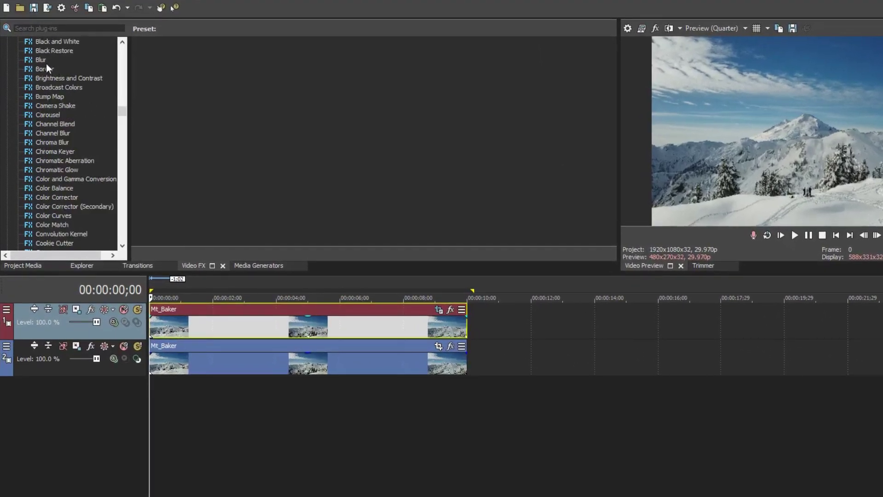
click(43, 61)
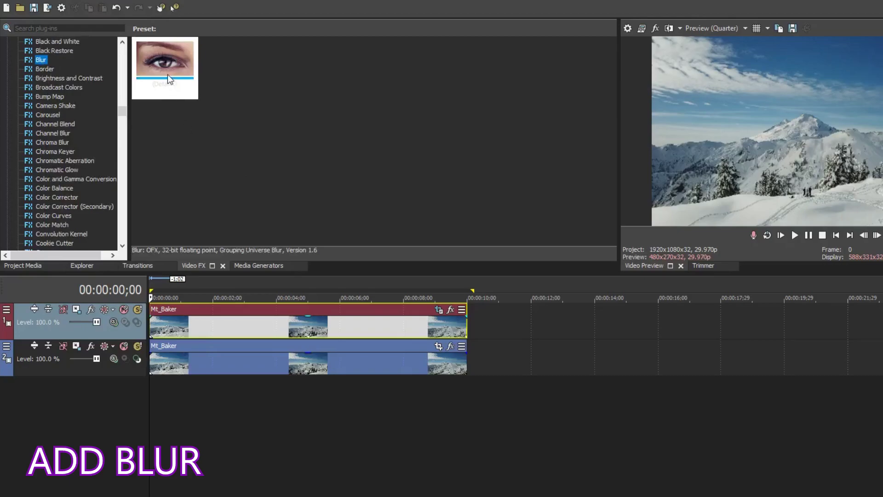
drag(172, 54, 234, 247)
drag(216, 322, 217, 323)
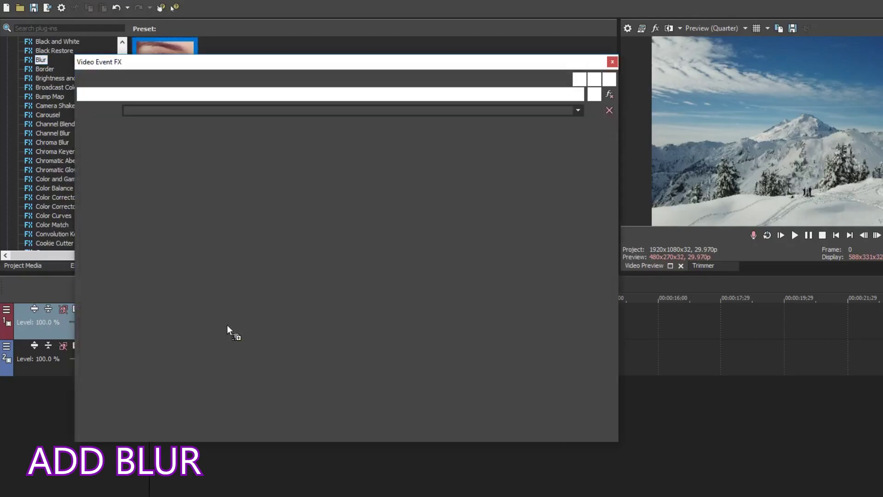
- Set the Blur Width to 100 for the upper clip and close the effect settings
click(129, 167)
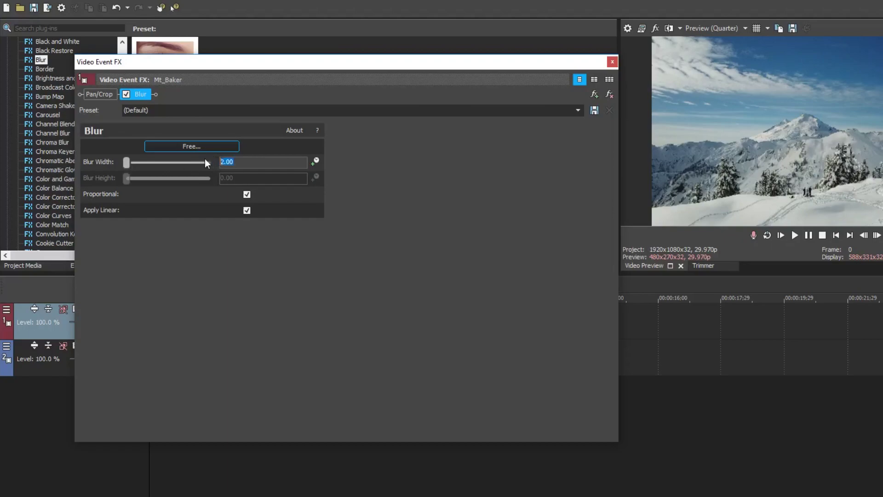
text(100)
click(611, 63)
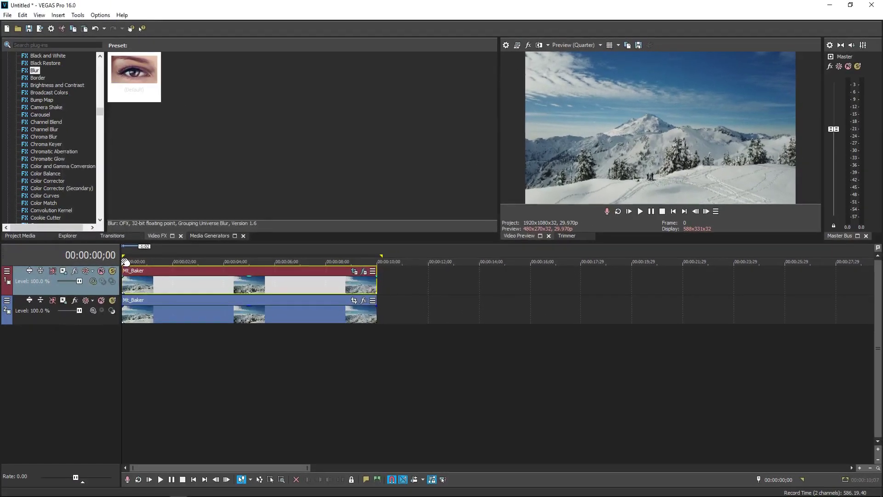
- Play the timeline from the start to preview the blurred sweep, then return the playhead to the beginning
key(space)
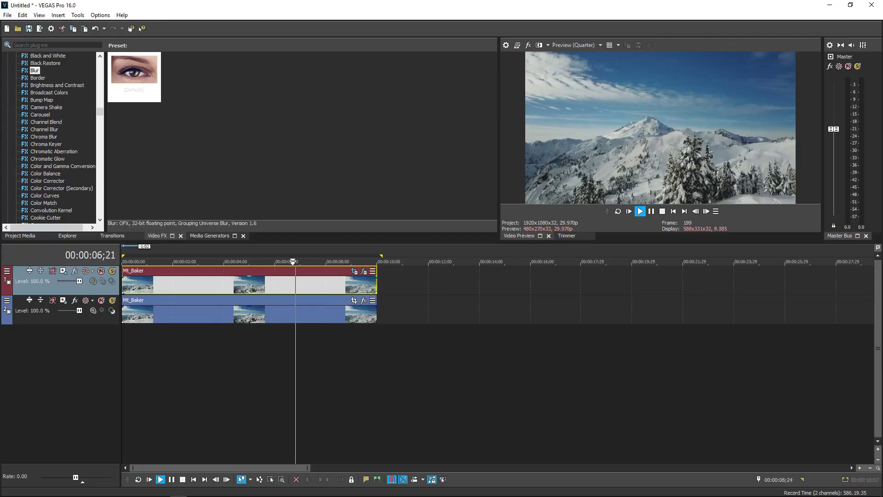
key(Return)
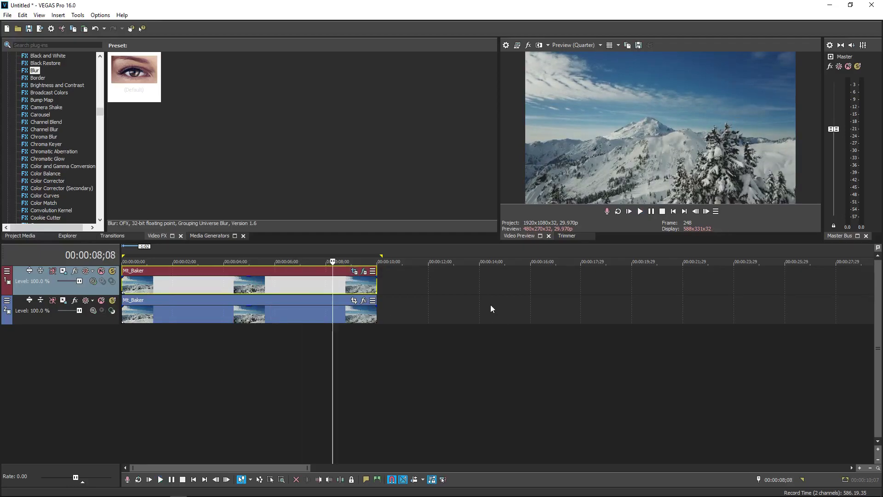
key(ctrl+Home)
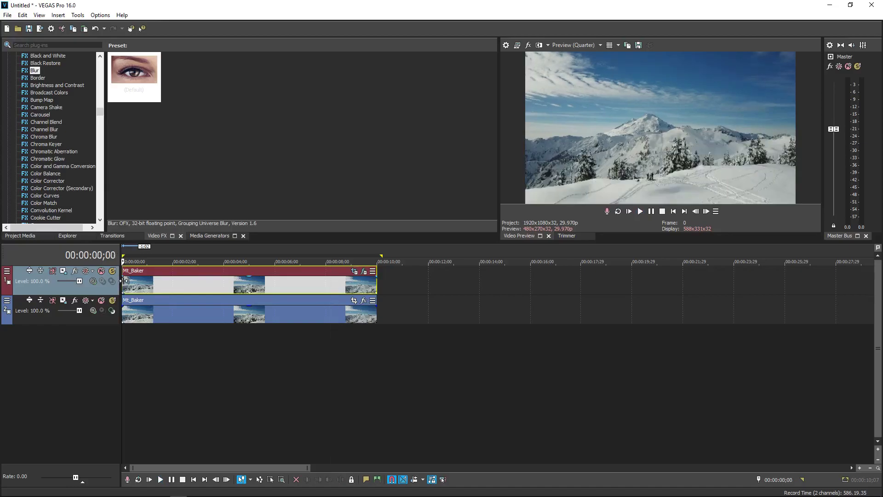